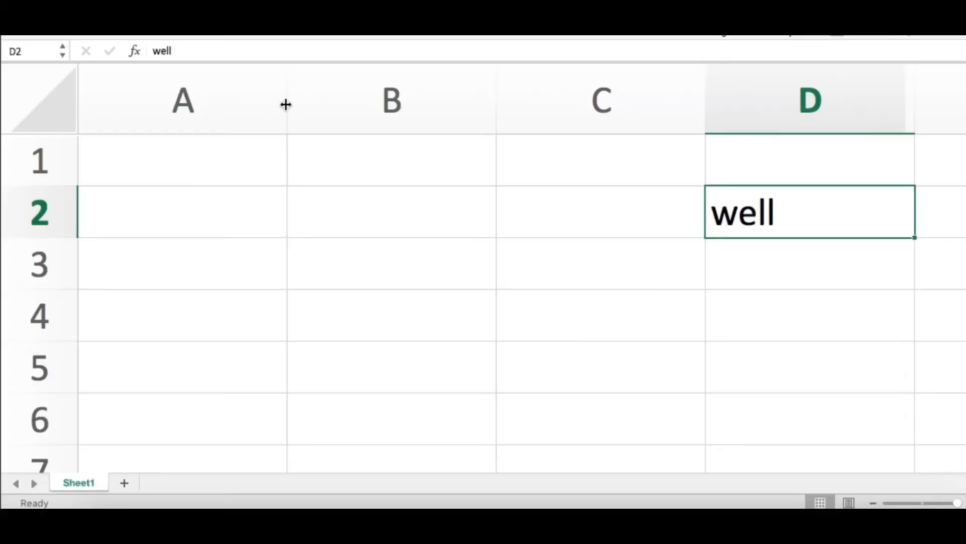
Step: Widen column A to roughly twice its width and select column B
drag(286, 104, 528, 144)
click(439, 113)
click(410, 166)
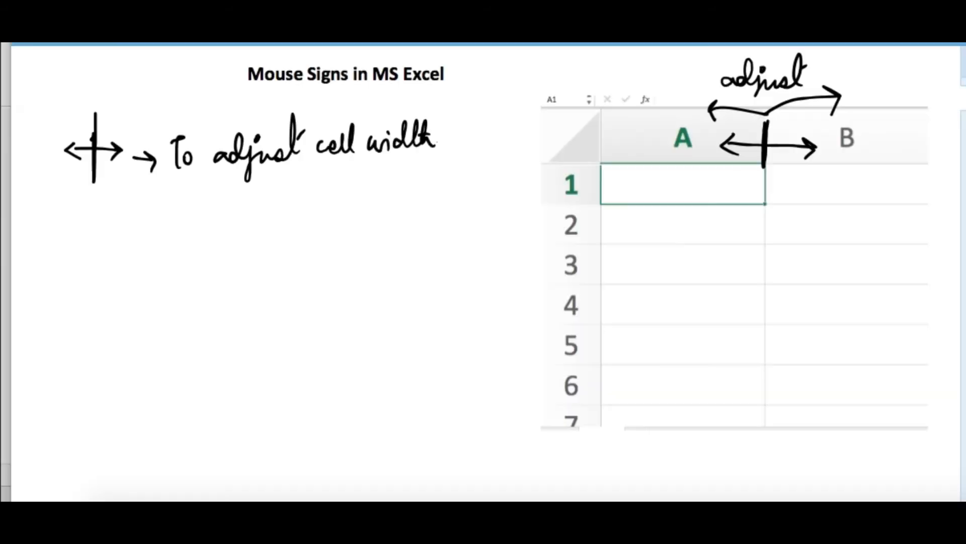
drag(60, 351, 150, 350)
mouse_move(105, 319)
mouse_down()
mouse_move(105, 393)
mouse_move(121, 370)
mouse_up()
drag(96, 329, 104, 316)
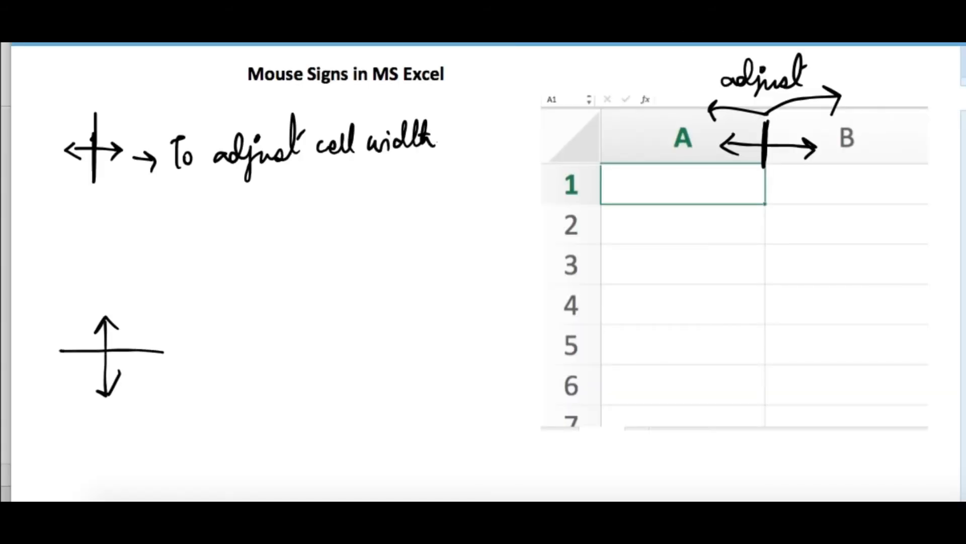
mouse_move(222, 332)
mouse_down()
mouse_move(348, 347)
mouse_move(375, 287)
mouse_move(448, 334)
mouse_up()
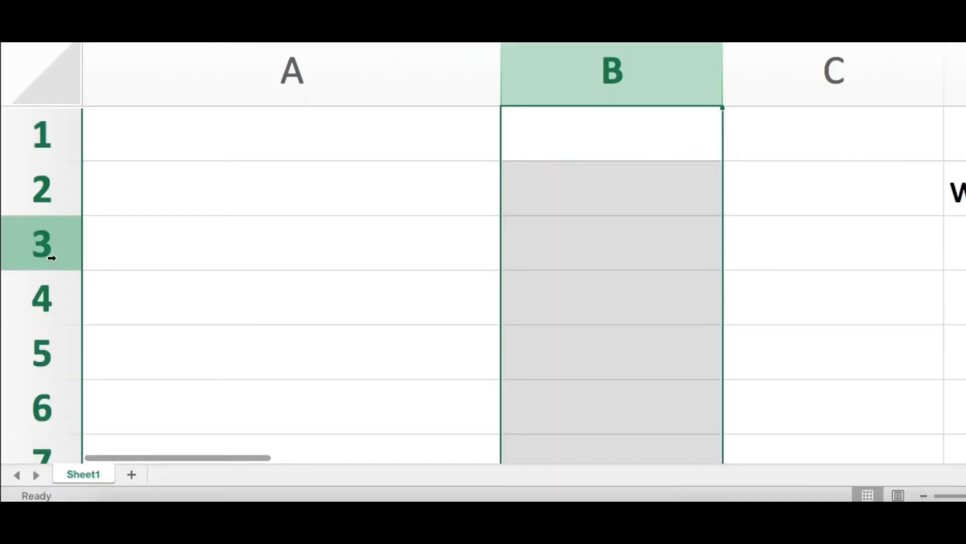
Step: Make row 2 much taller, and then reduce it to slightly taller than the other rows
drag(65, 216, 73, 320)
click(193, 246)
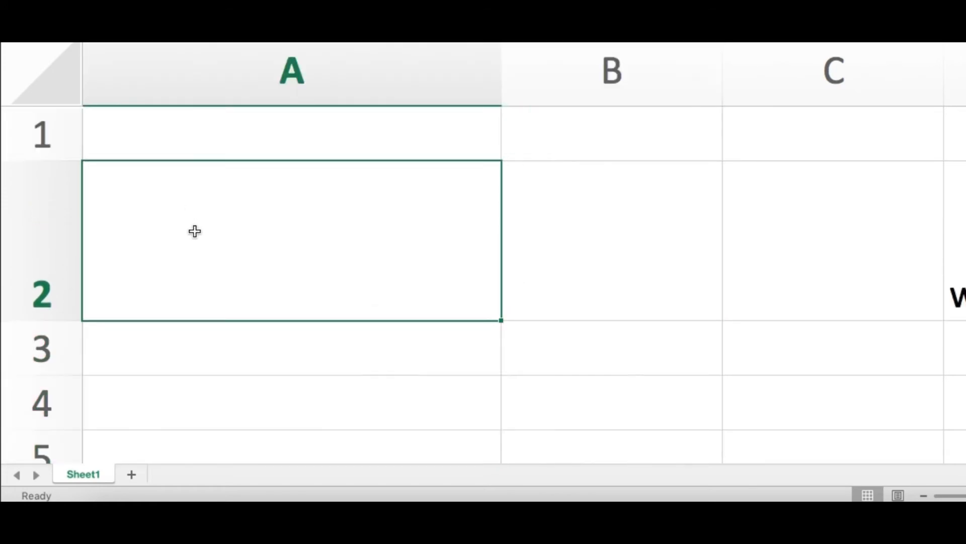
drag(68, 321, 97, 191)
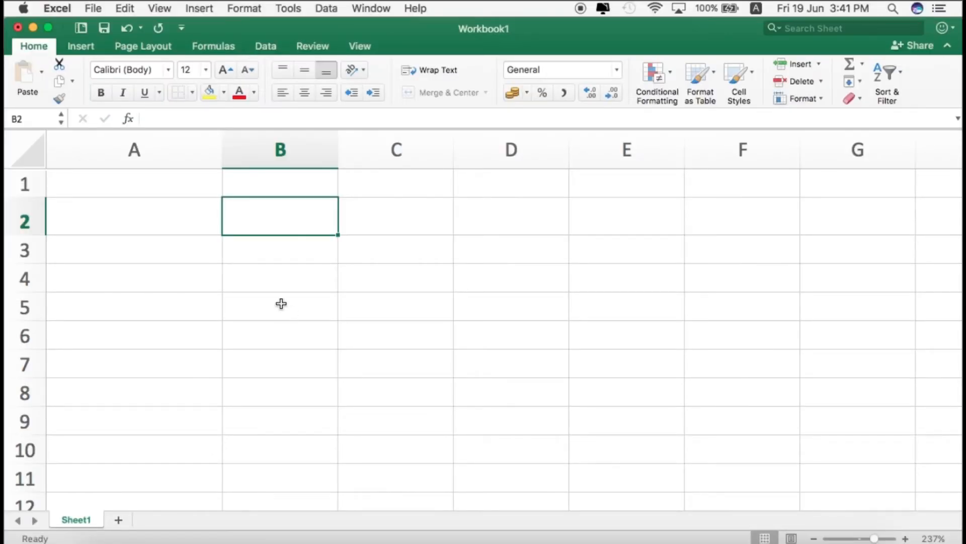
Step: Enter 1 in cell B2 and copy it down through B9 with the fill handle
text(1)
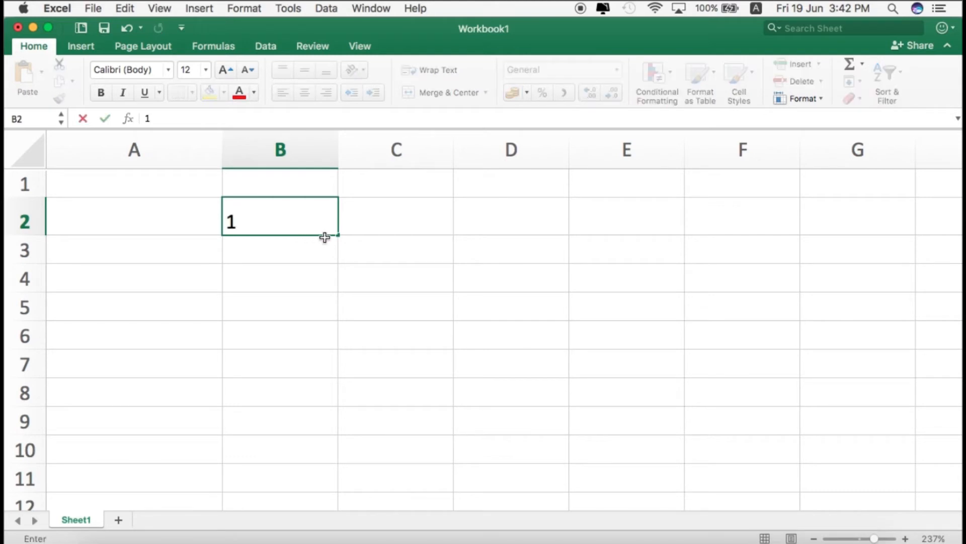
click(341, 255)
click(333, 231)
drag(341, 236, 348, 410)
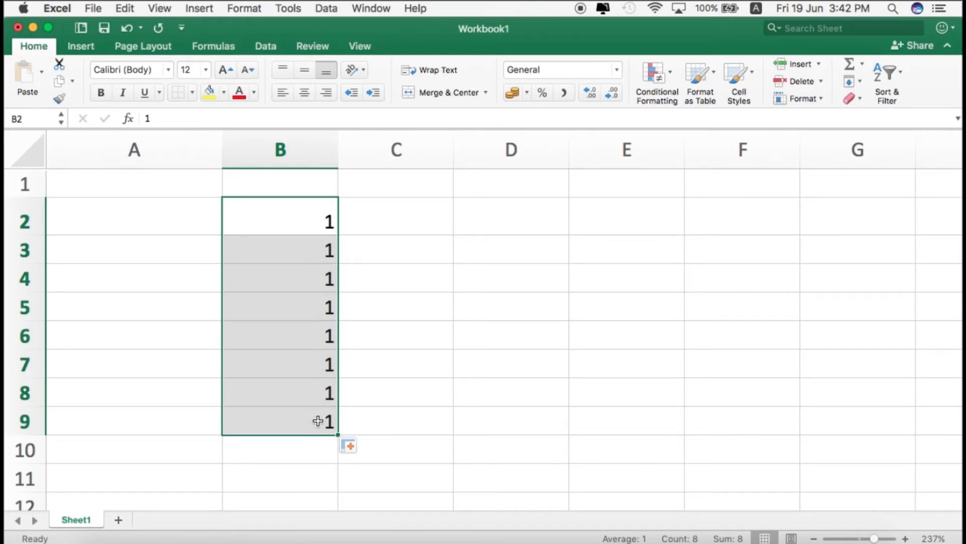
Step: Enter "English" in cell C2 and copy it down through C9 with the fill handle
click(393, 225)
text(E)
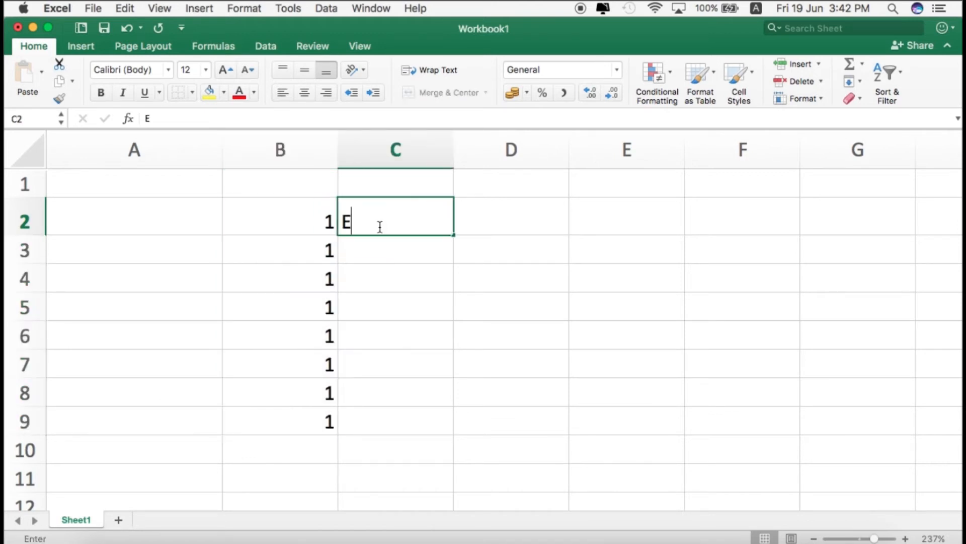
text(nglish)
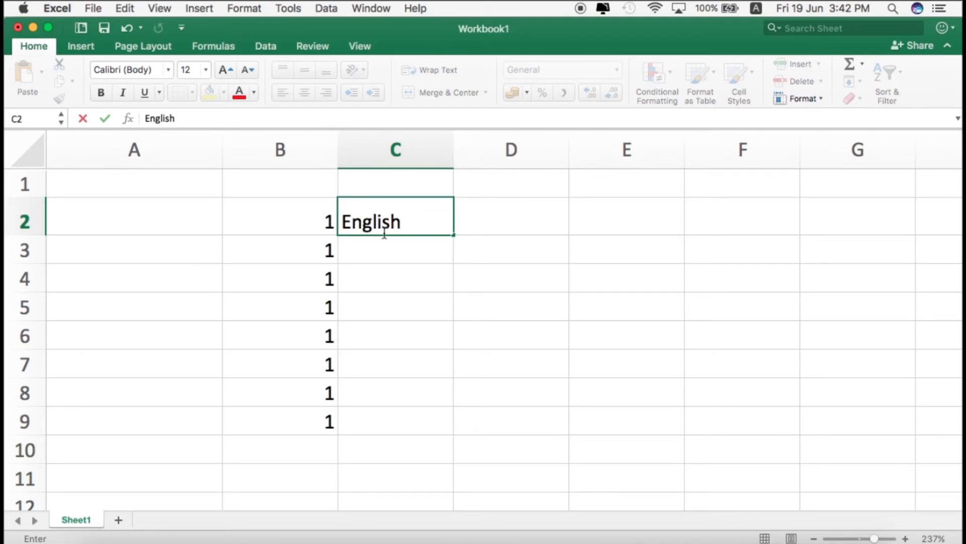
drag(455, 236, 440, 436)
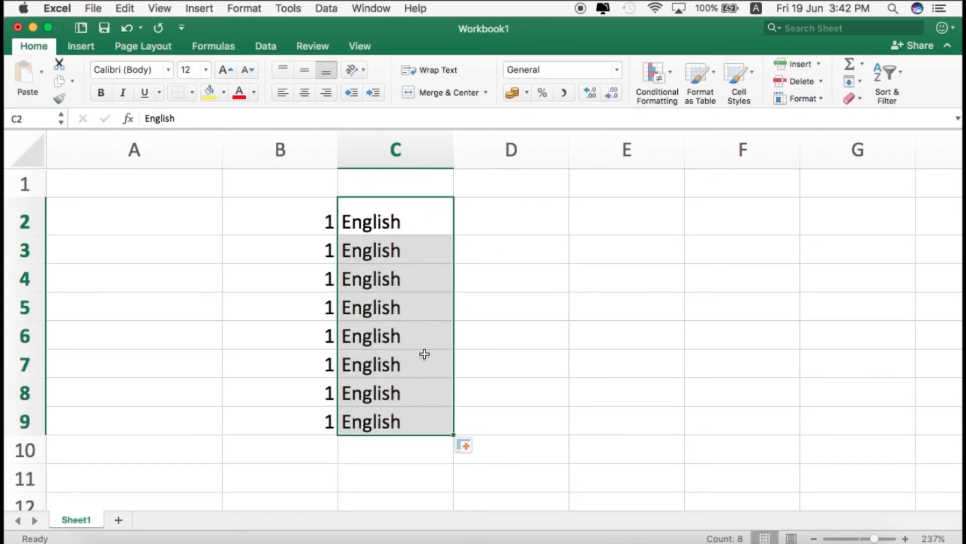
click(176, 216)
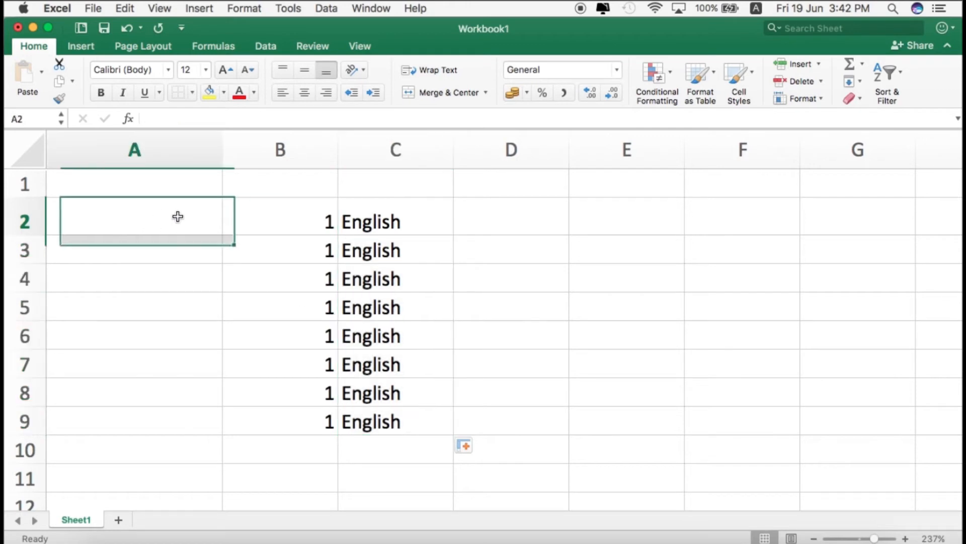
text(1)
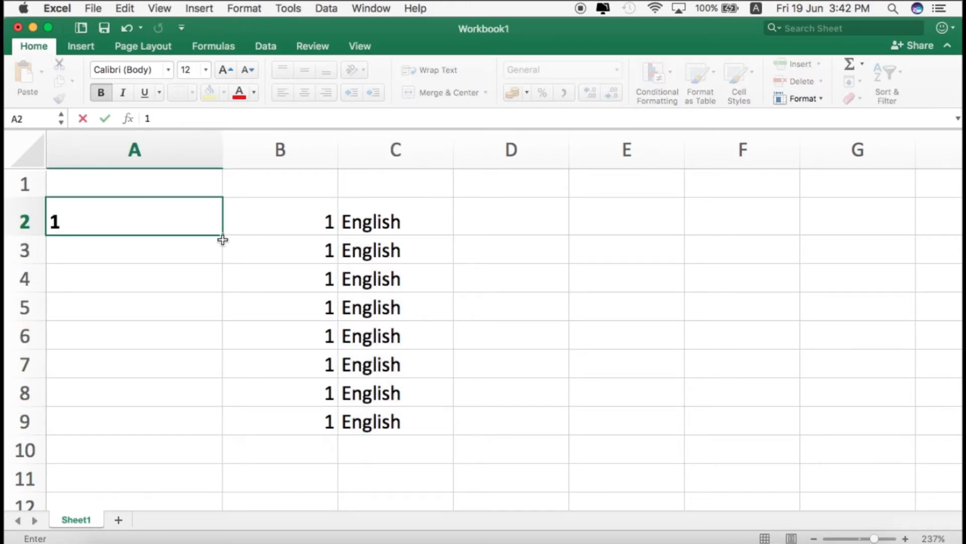
drag(225, 236, 227, 280)
key(super+z)
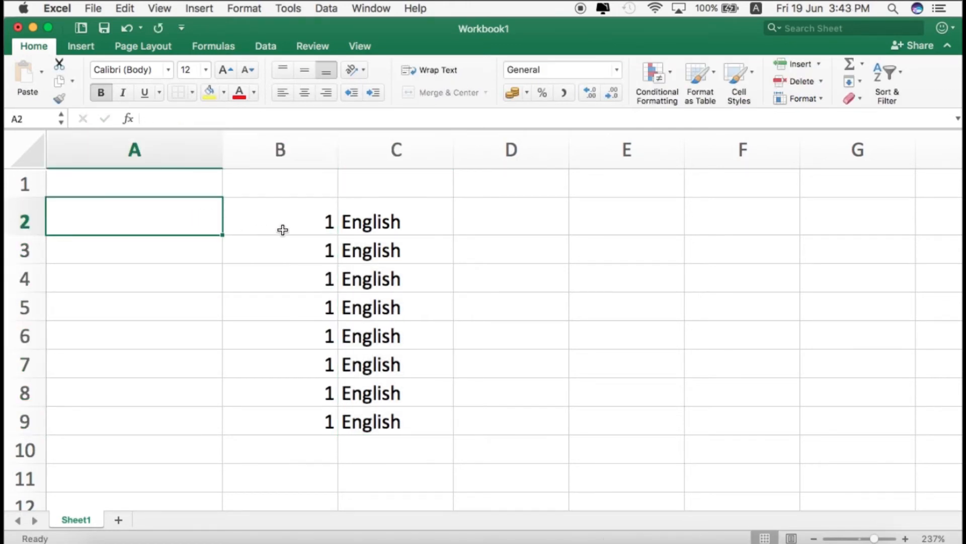
drag(284, 217, 360, 420)
click(198, 243)
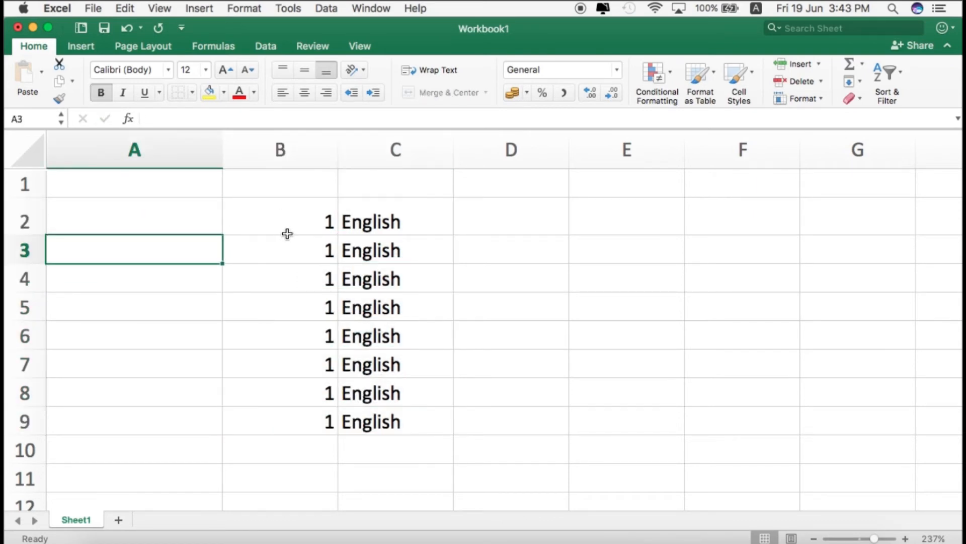
Step: Enter 1 in cell A2 and copy it down through A8 with the fill handle
click(201, 219)
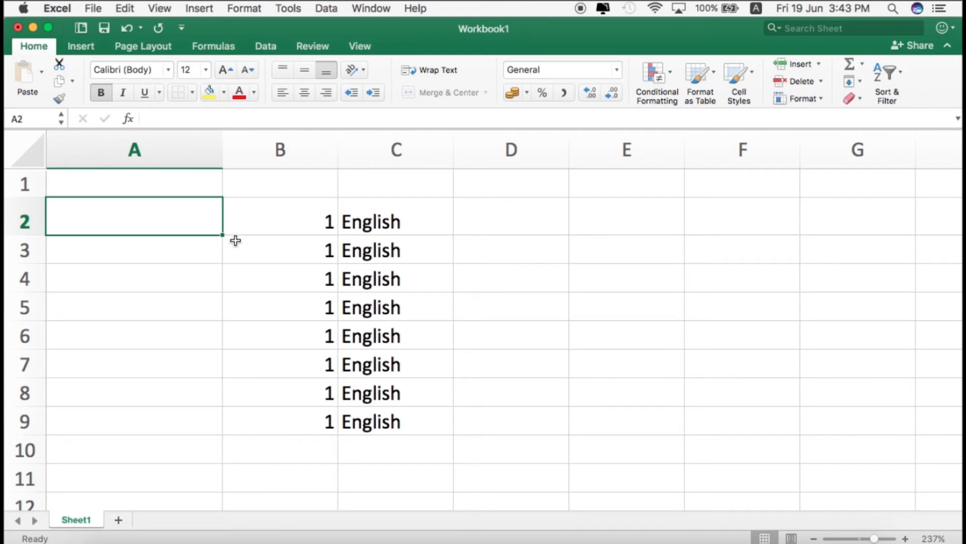
text(1)
key(Return)
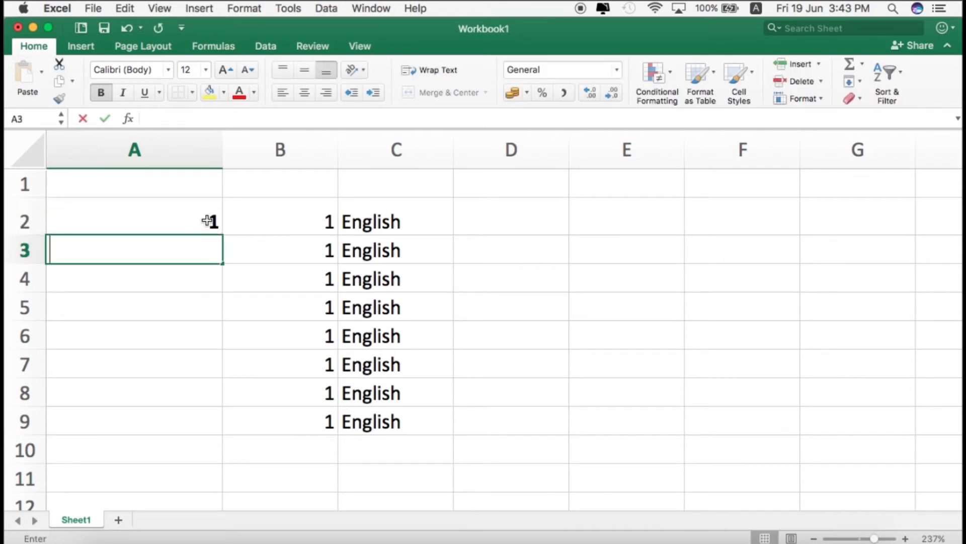
click(221, 226)
drag(222, 234, 217, 405)
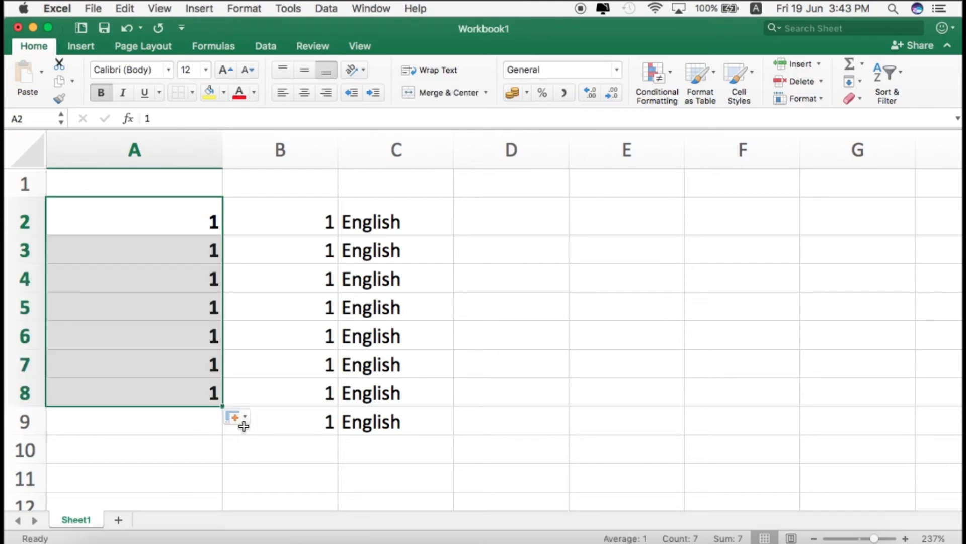
Step: Convert the filled cells A2:A8 to a Fill Series numbered 1 to 7 and move them to D2:D8
click(236, 418)
click(267, 455)
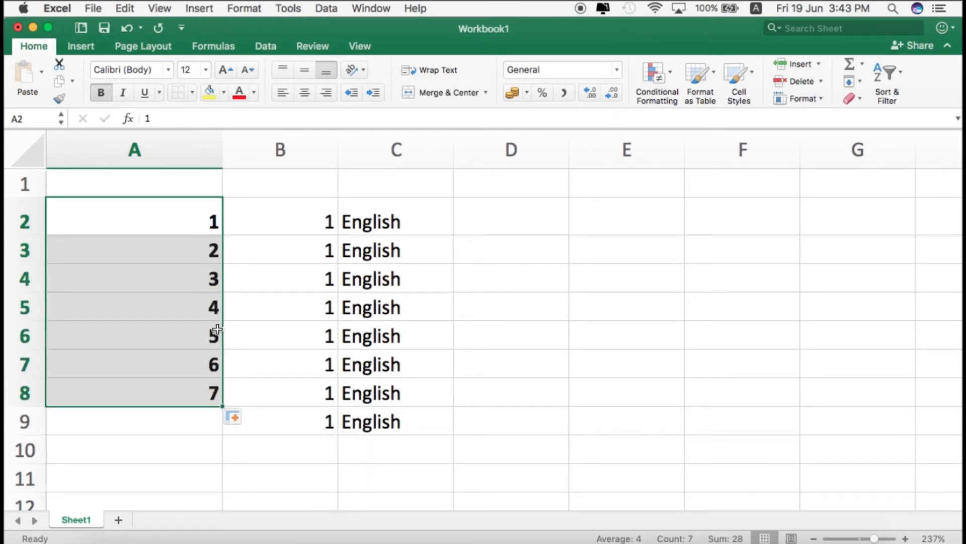
drag(211, 392, 561, 392)
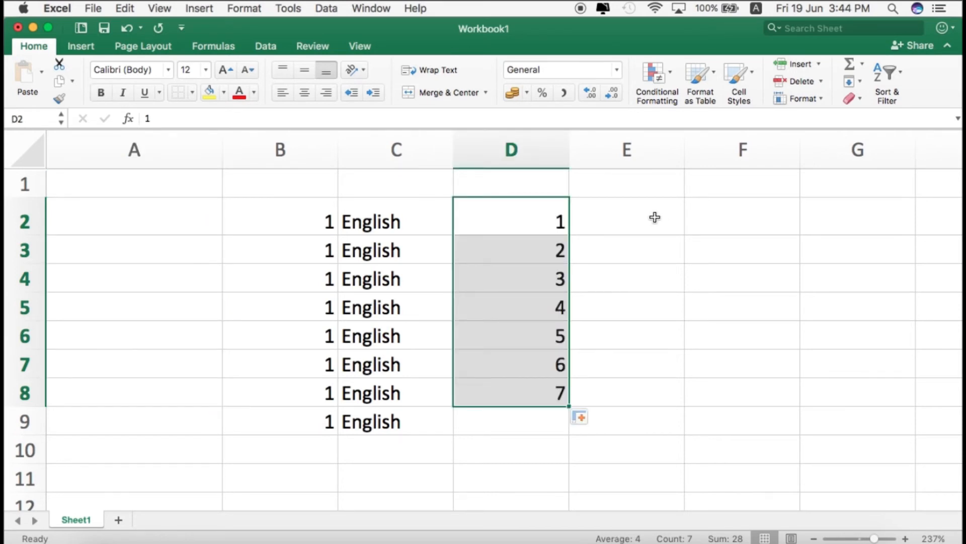
Step: Enter 1 in cell E2 and fill it down to E8 as a series from 1 to 7
click(653, 218)
text(1)
double_click(687, 242)
click(669, 214)
mouse_move(669, 214)
mouse_down()
mouse_move(684, 228)
mouse_move(677, 367)
mouse_up()
drag(672, 238, 670, 396)
click(696, 417)
click(713, 456)
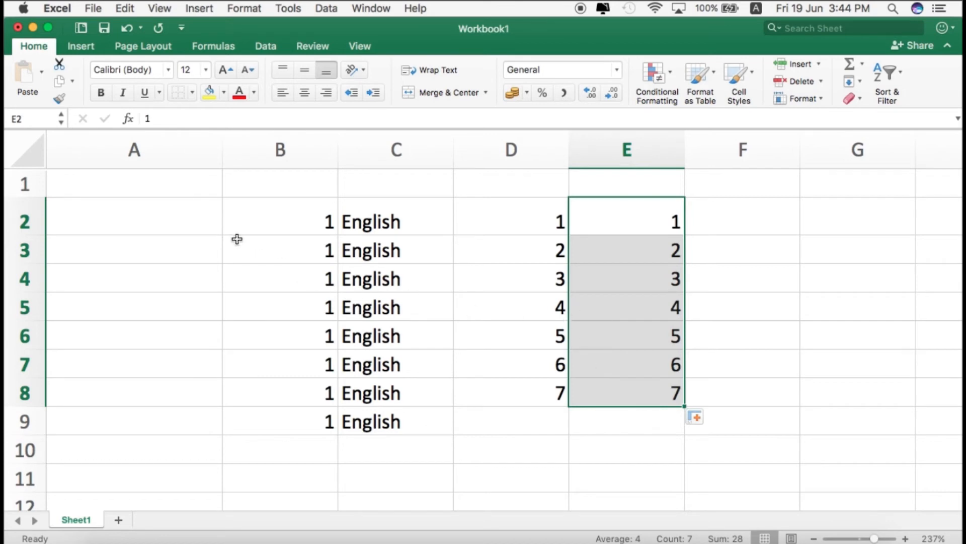
Step: Enter 1 in cell A2 and fill it down to A8 as a series from 1 to 7
click(166, 222)
text(1)
drag(222, 235, 241, 400)
click(238, 417)
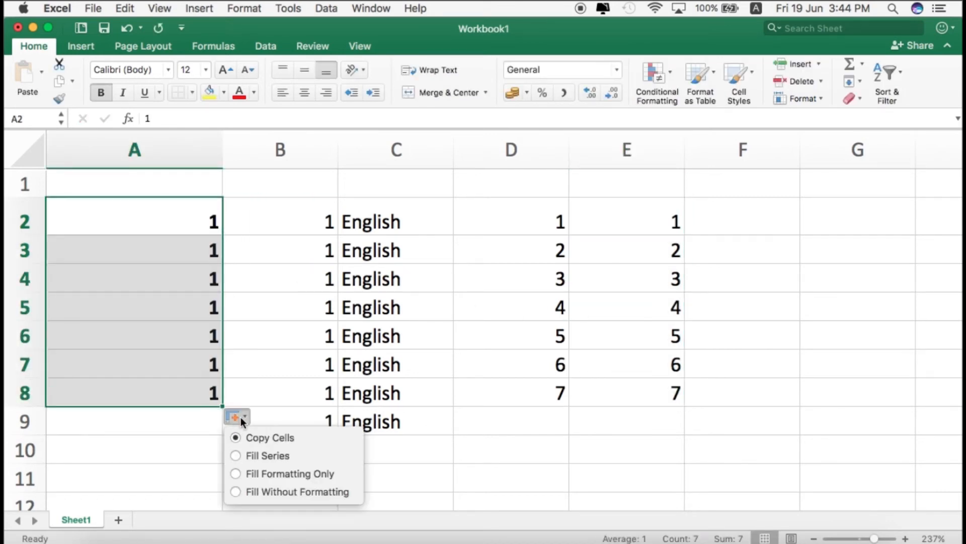
click(260, 448)
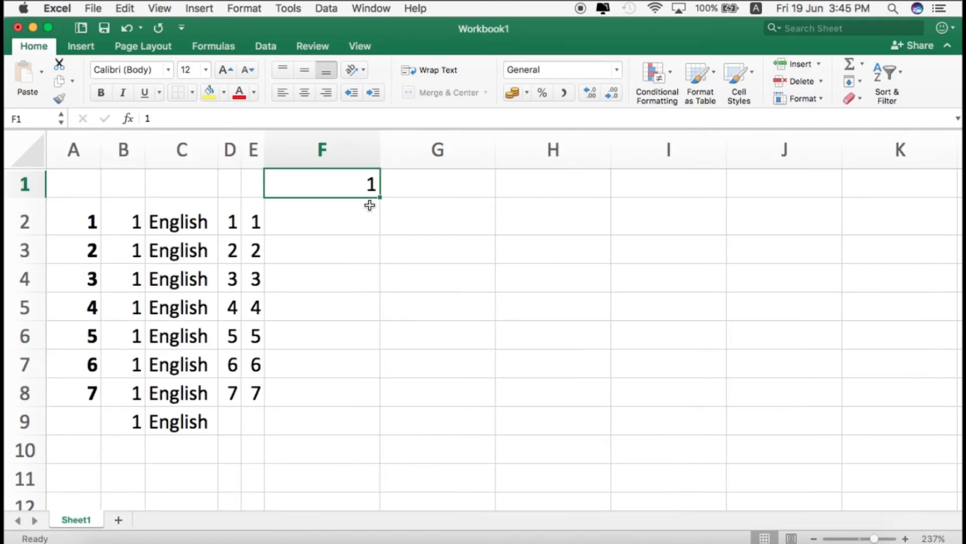
Step: Fill the value in F1 down to F10 as a series from 1 to 10
drag(380, 197, 377, 449)
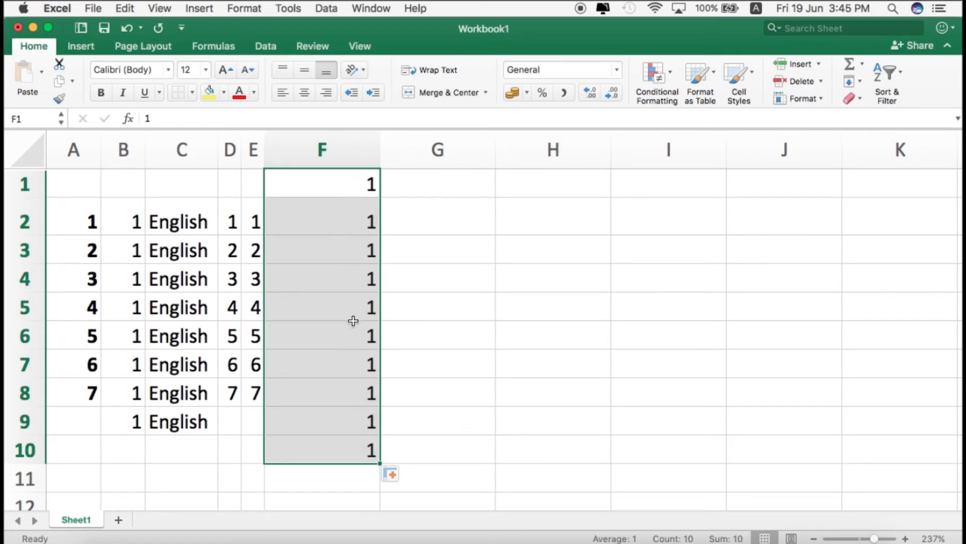
click(395, 473)
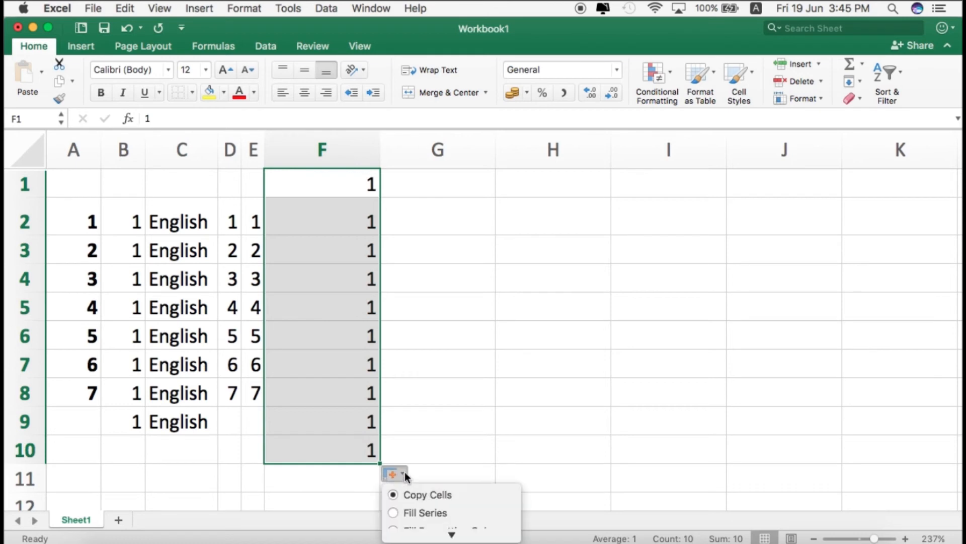
click(420, 510)
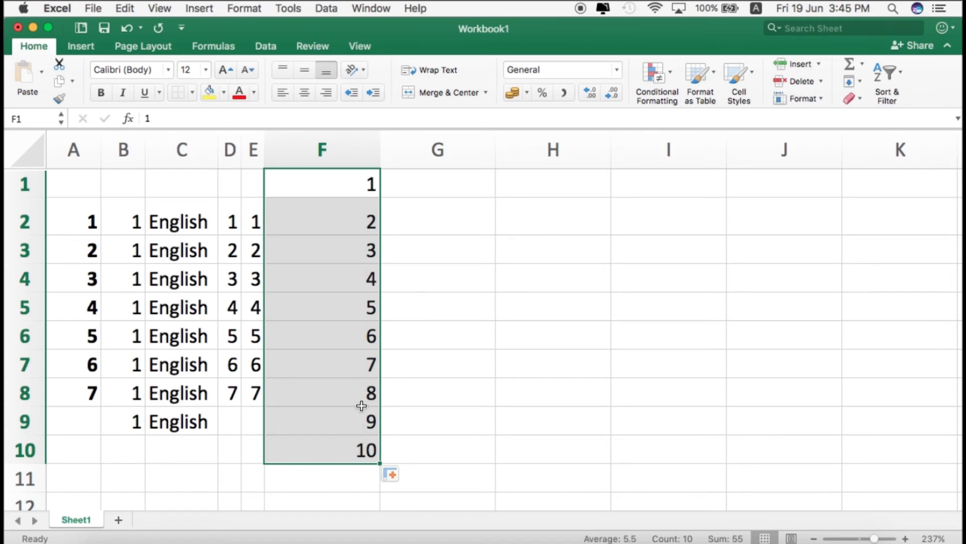
drag(345, 422, 345, 448)
click(419, 421)
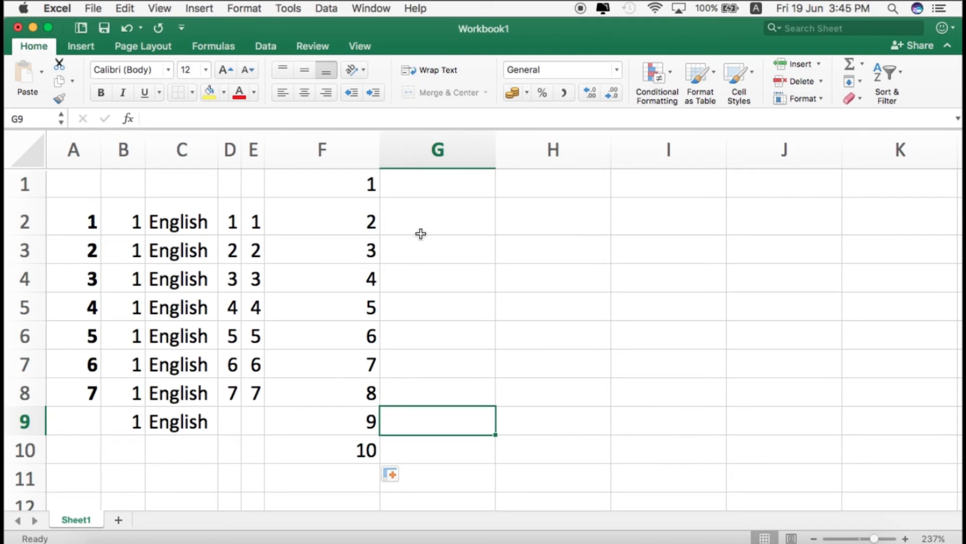
Step: Enter 1 in cell G1 and 2 in cell G2 as the start of a number pattern
click(452, 191)
text(1)
key(Return)
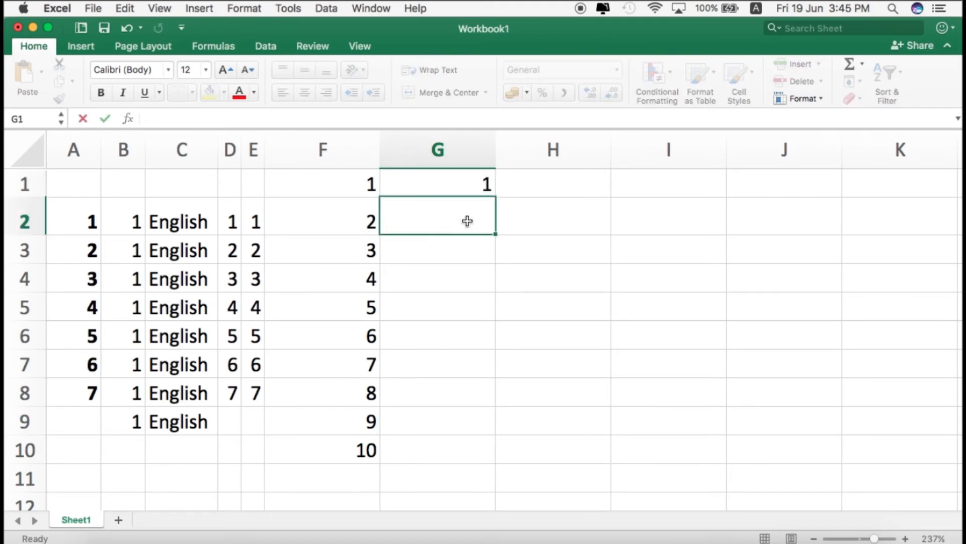
text(2)
click(443, 280)
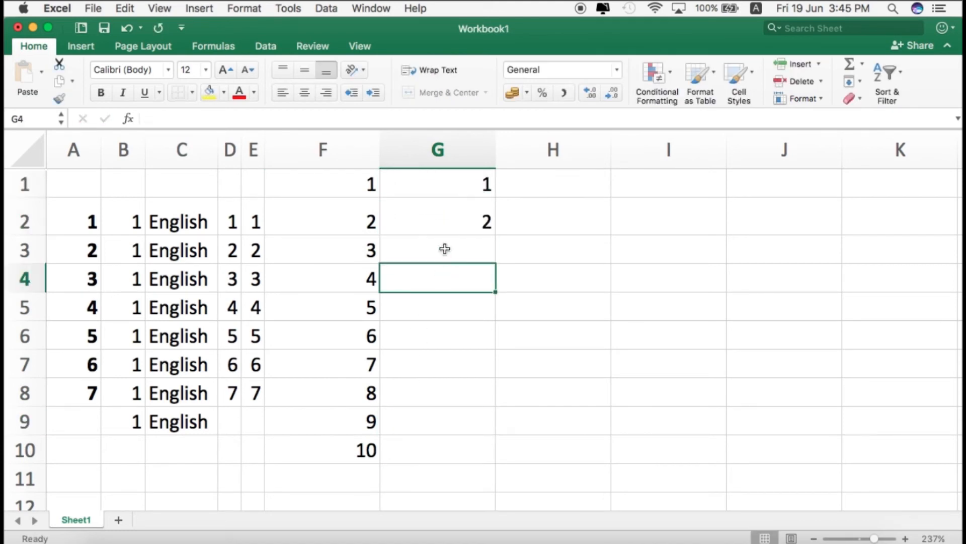
Step: Select G1:G2 and extend the pattern down to G5 with the fill handle
click(430, 185)
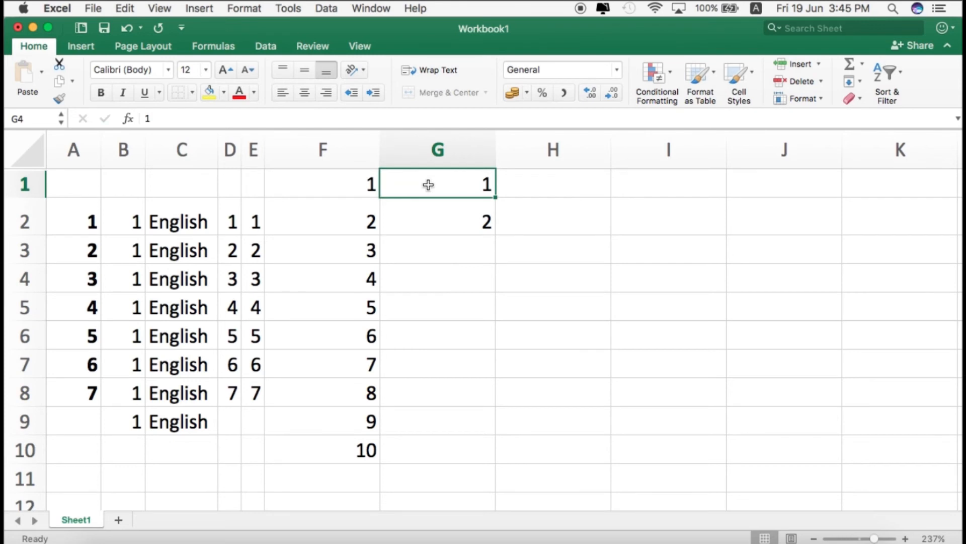
drag(428, 198, 473, 196)
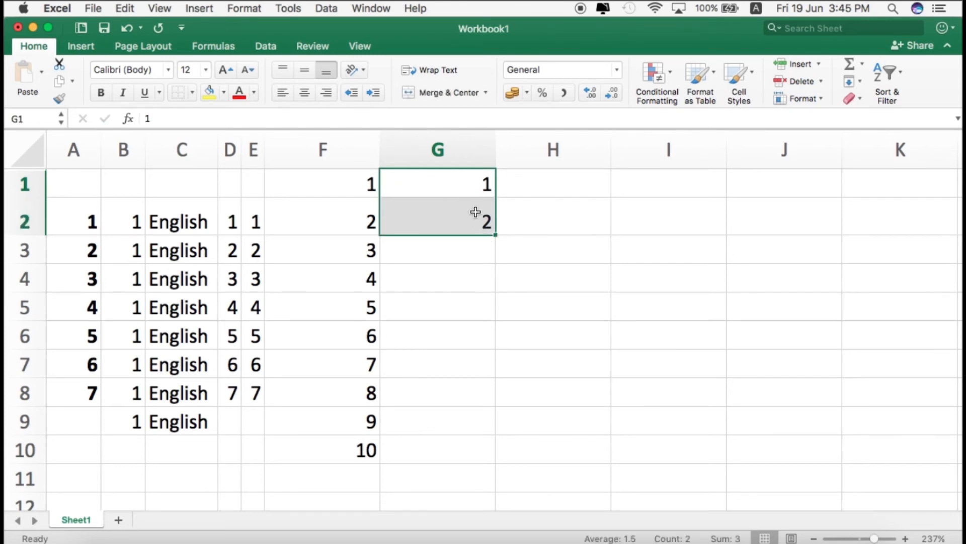
drag(493, 235, 475, 401)
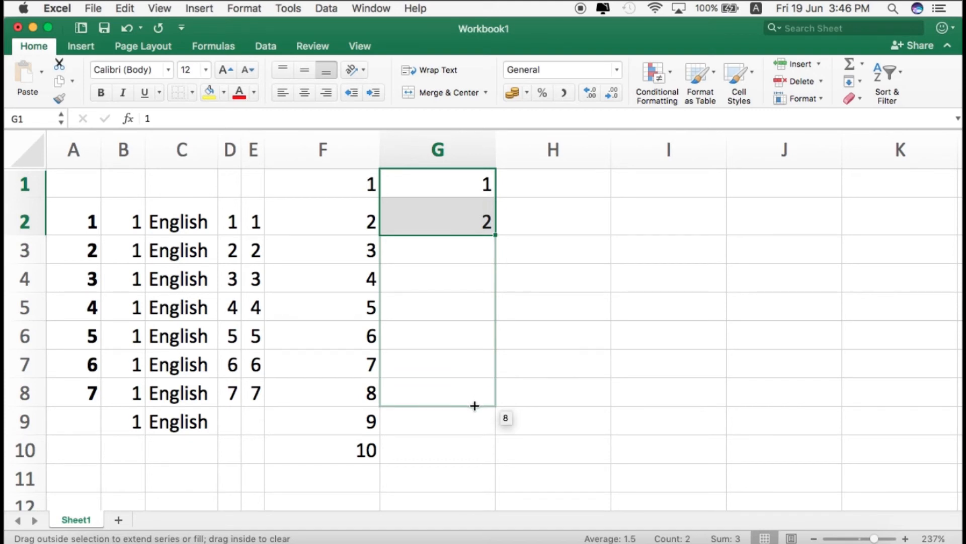
drag(475, 406, 503, 330)
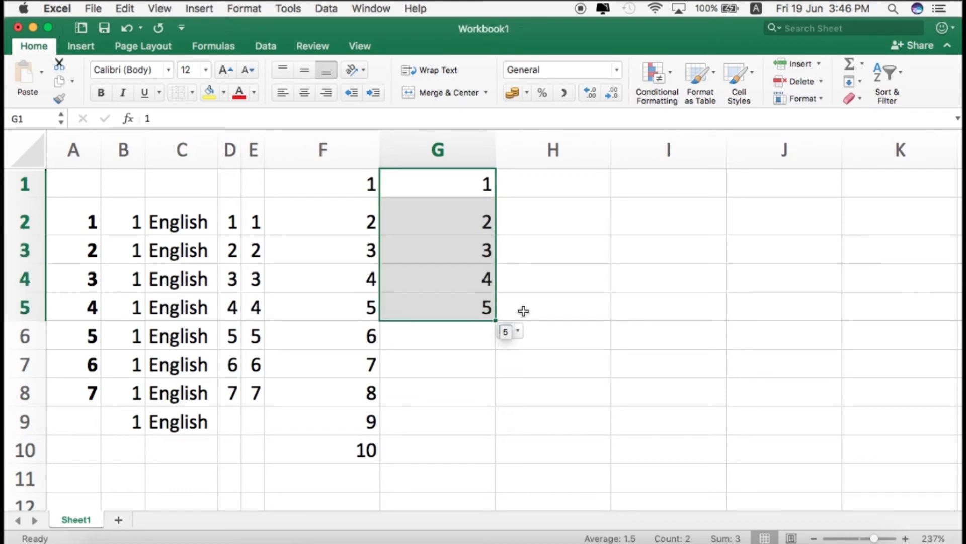
Step: Enter 1 in H1 and 2 in H2, and extend the pattern down to H10 with the fill handle
click(588, 194)
text(1)
key(Return)
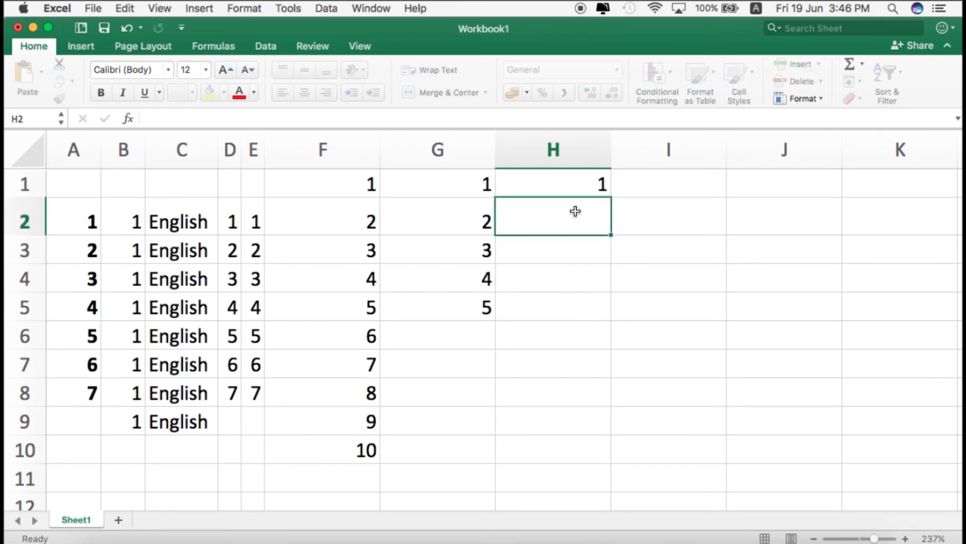
text(2)
key(Return)
drag(567, 194, 574, 459)
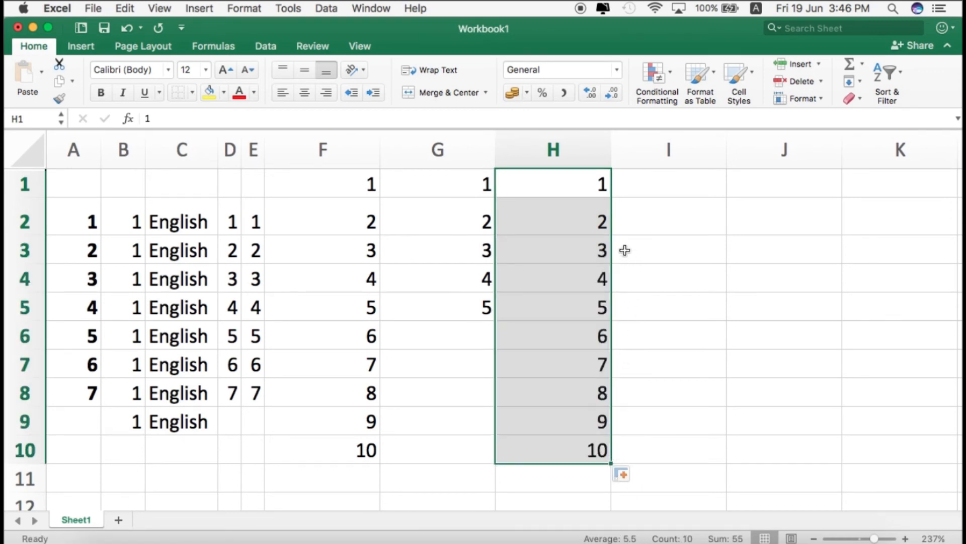
click(679, 184)
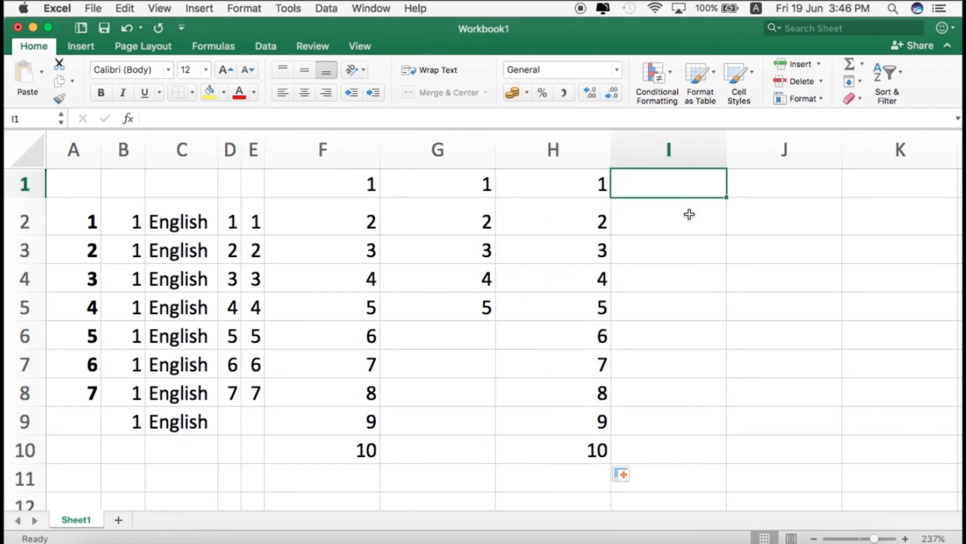
Step: Enter 1 in I1 and 3 in I2, and extend the odd-number pattern down to I8 with the fill handle
text(1)
key(Return)
text(3)
click(692, 278)
drag(695, 187, 712, 388)
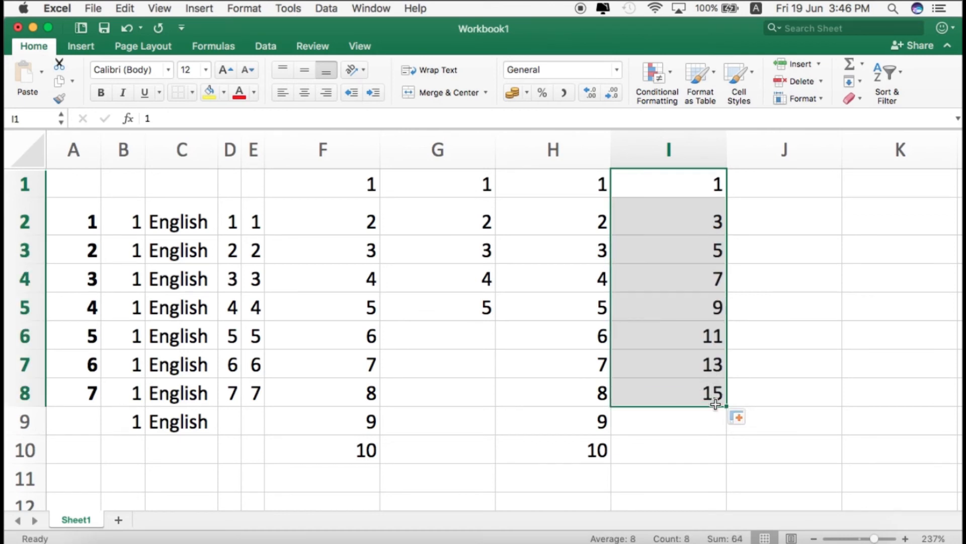
Step: Clear the contents of the range A1:F10
drag(76, 179, 380, 431)
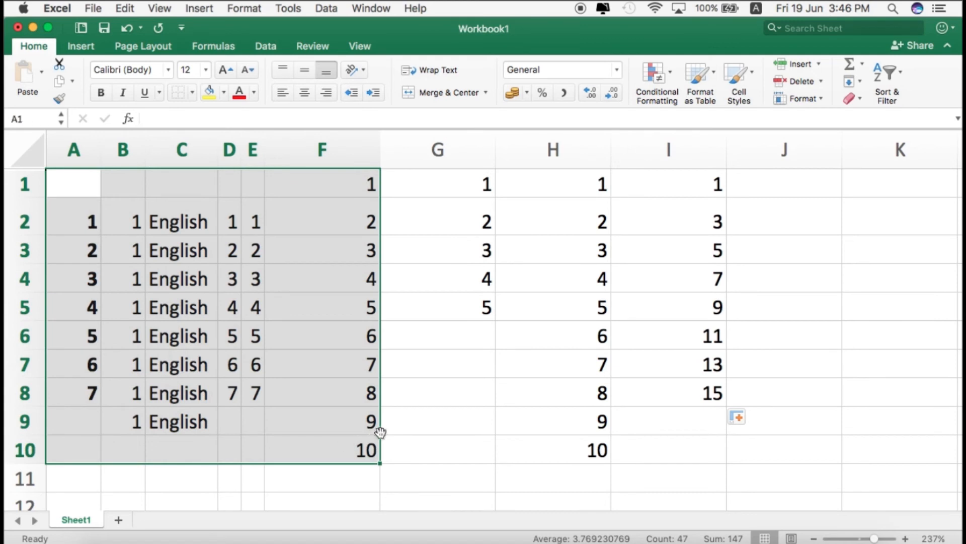
key(Delete)
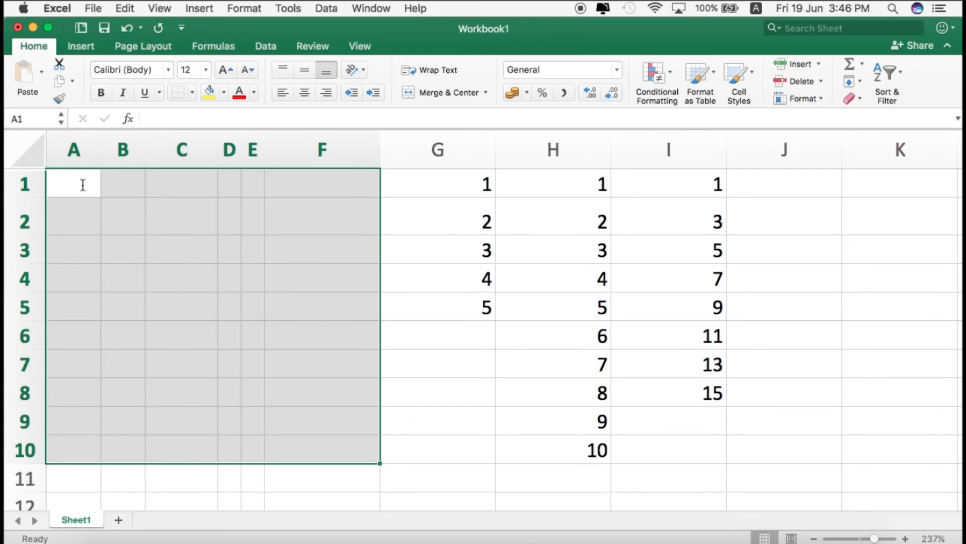
click(121, 205)
Step: Enter 1000 in A1 and fill it down to A7 with the Fill Series option
click(78, 187)
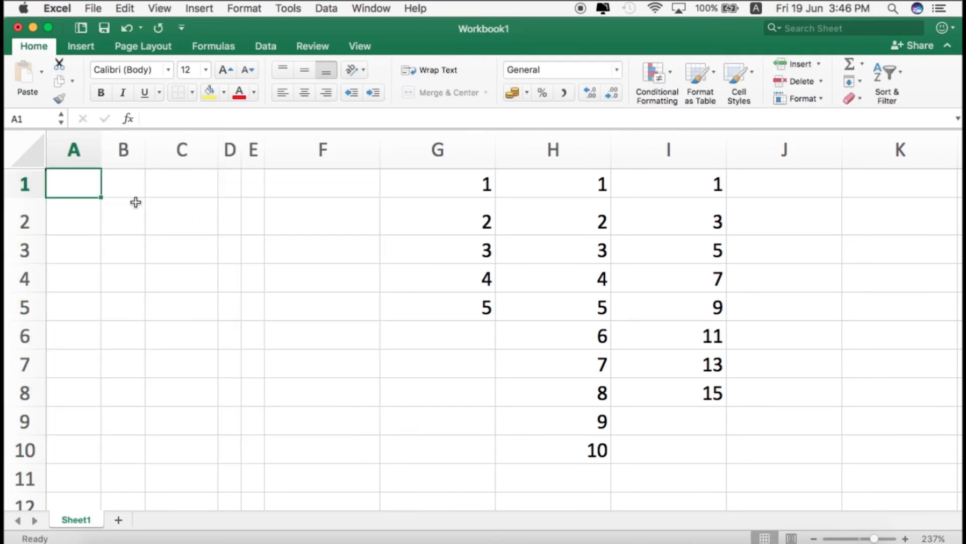
text(1000)
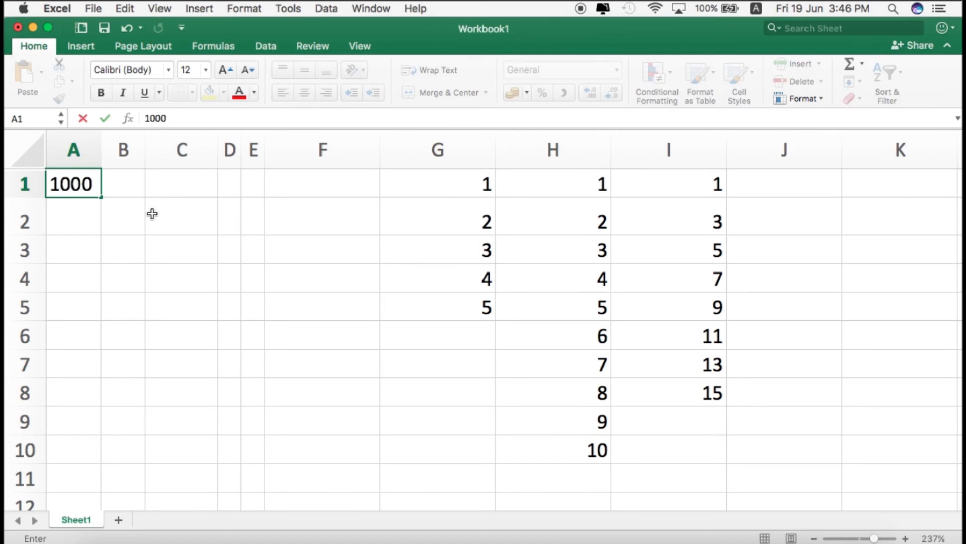
key(Return)
click(94, 187)
drag(101, 197, 116, 389)
click(113, 388)
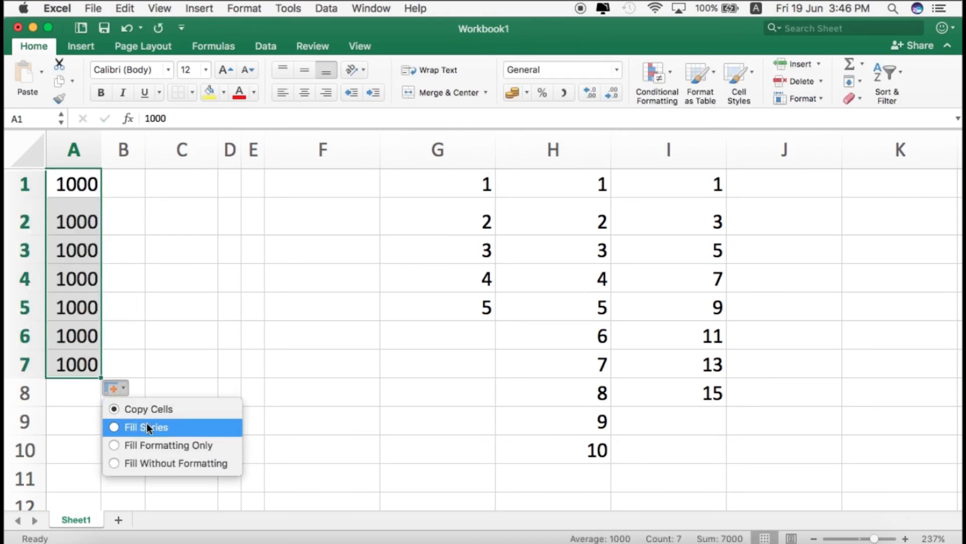
Step: Widen columns A and C slightly by moving their header borders
drag(102, 166, 119, 165)
drag(231, 161, 253, 161)
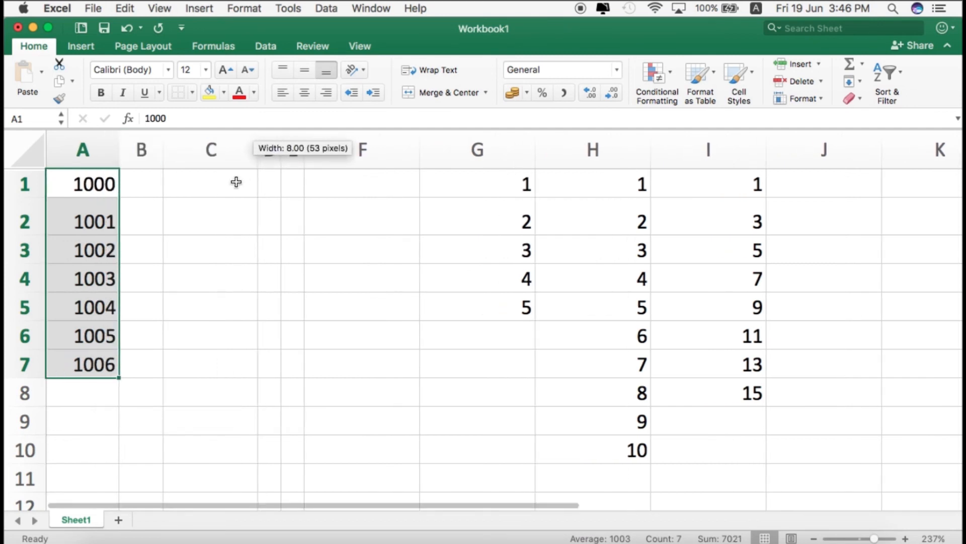
Step: Enter Monday in C1 and fill the weekday names down to C7 with the fill handle
click(237, 181)
text(Monday)
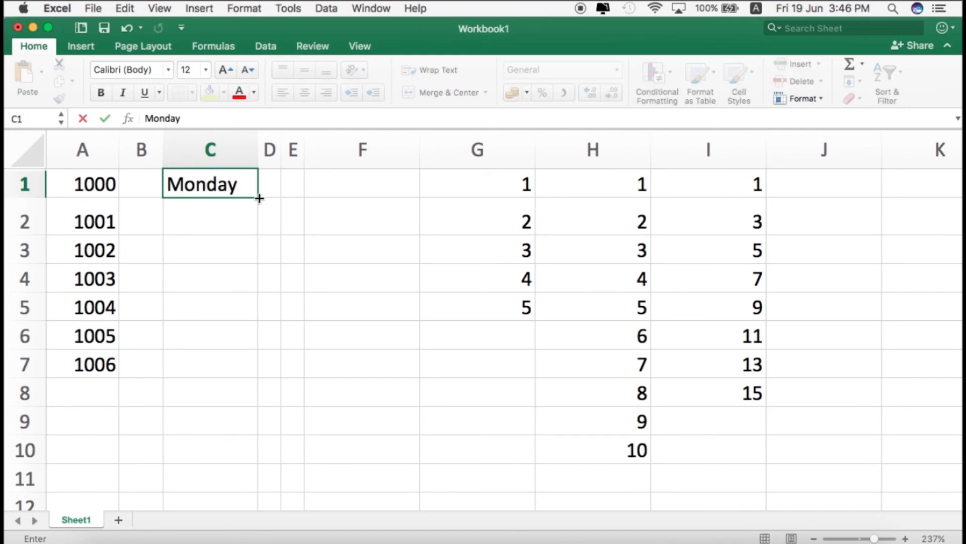
drag(260, 200, 261, 276)
click(251, 191)
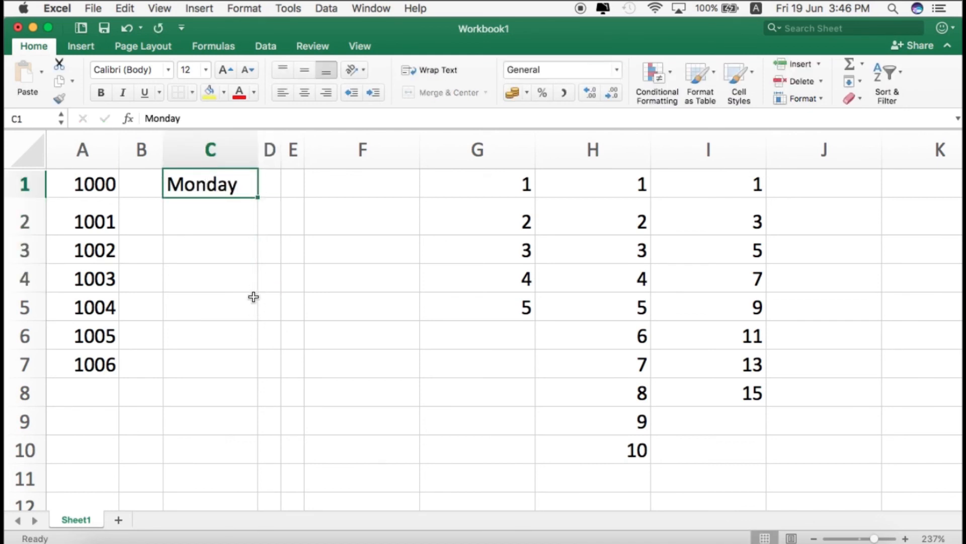
drag(260, 201, 249, 372)
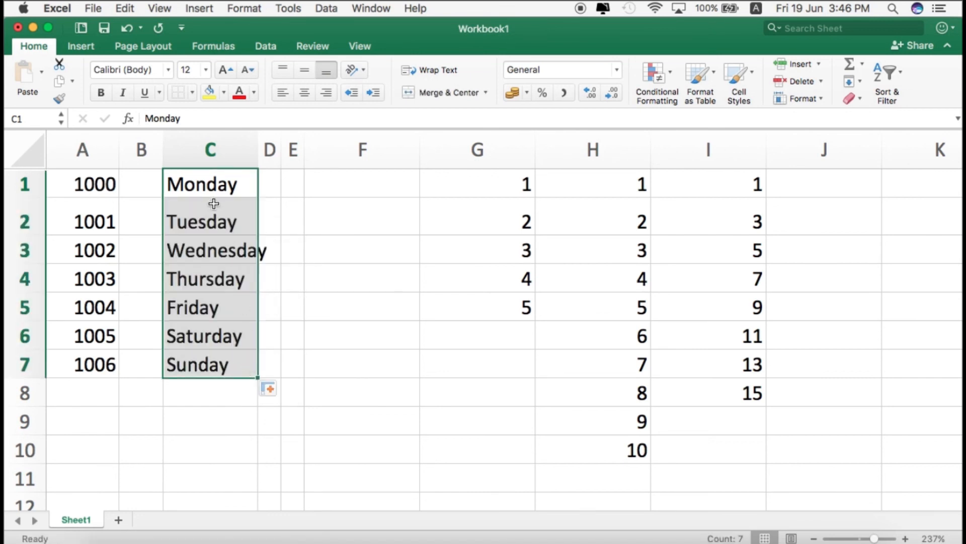
Step: Widen column C so that Wednesday in C3 fits inside its cell
click(287, 329)
click(243, 248)
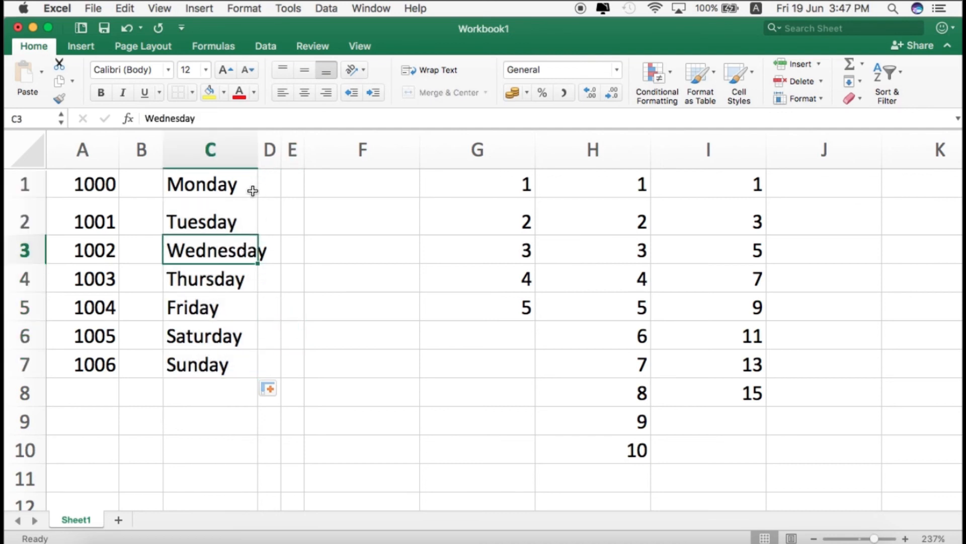
drag(256, 151, 277, 160)
click(312, 278)
drag(247, 194, 245, 370)
click(318, 303)
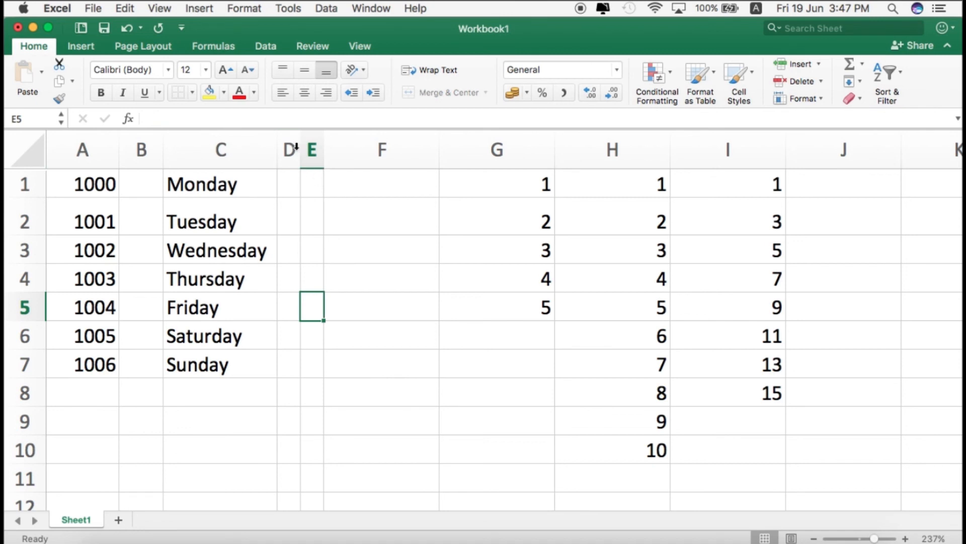
Step: Widen column D, enter mon in D1, and auto-fill the abbreviated weekdays down to D7
drag(296, 149, 355, 159)
text(mon)
click(337, 243)
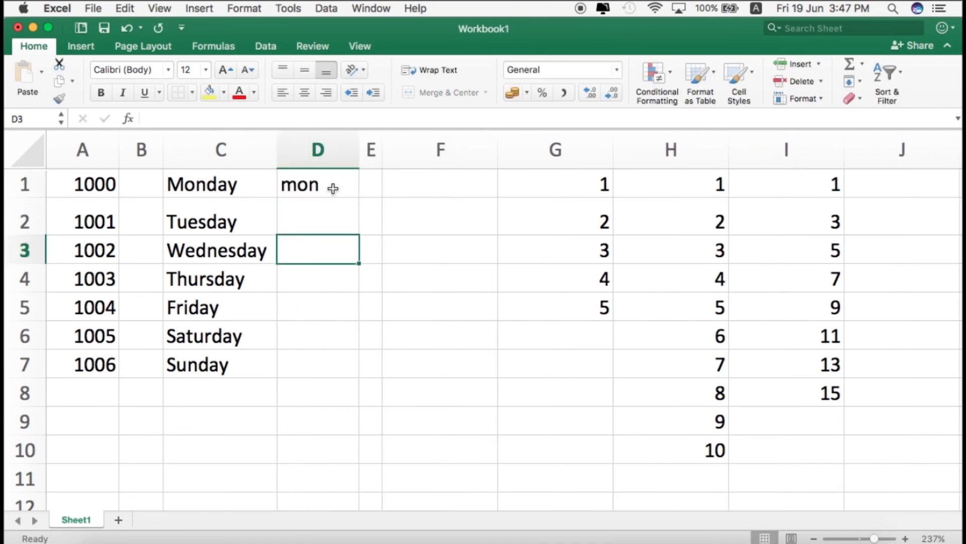
click(355, 193)
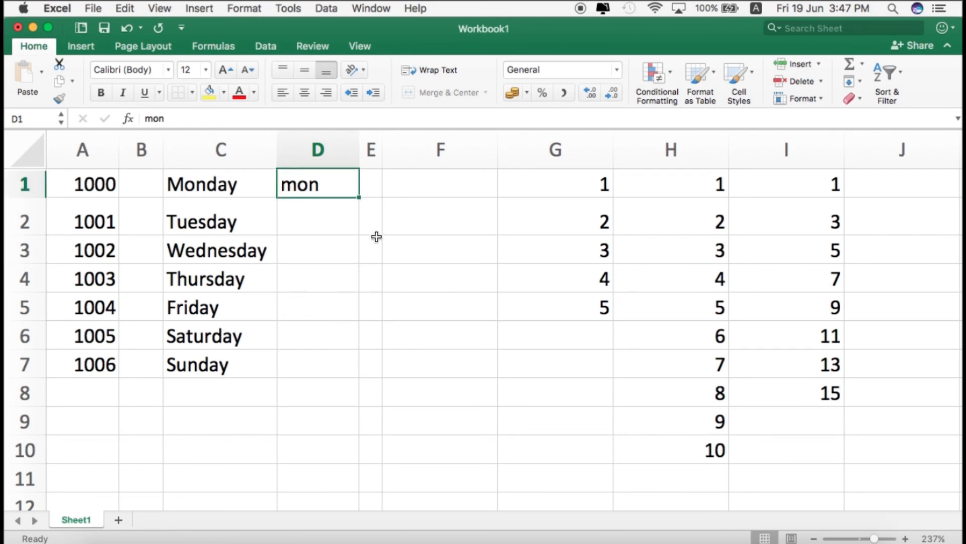
double_click(359, 197)
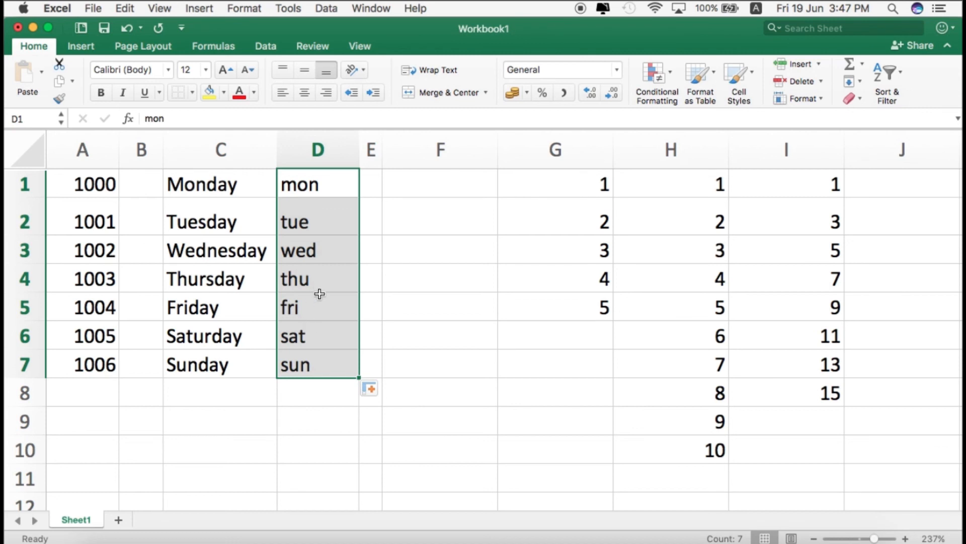
Step: Enter Jan in F1 and fill the abbreviated month names down to F12 with the fill handle
click(409, 191)
text(Jab)
key(BackSpace)
text(n)
key(Return)
click(495, 194)
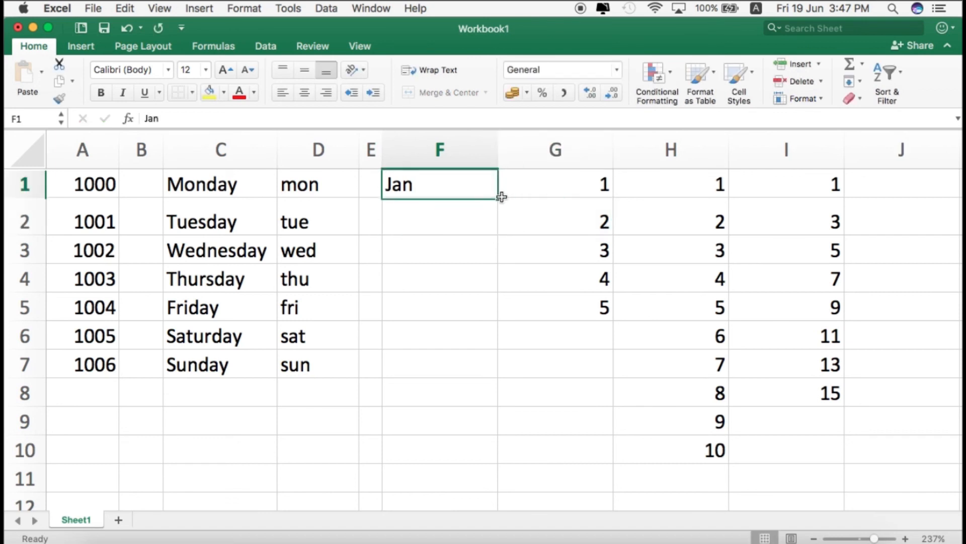
drag(499, 197, 464, 509)
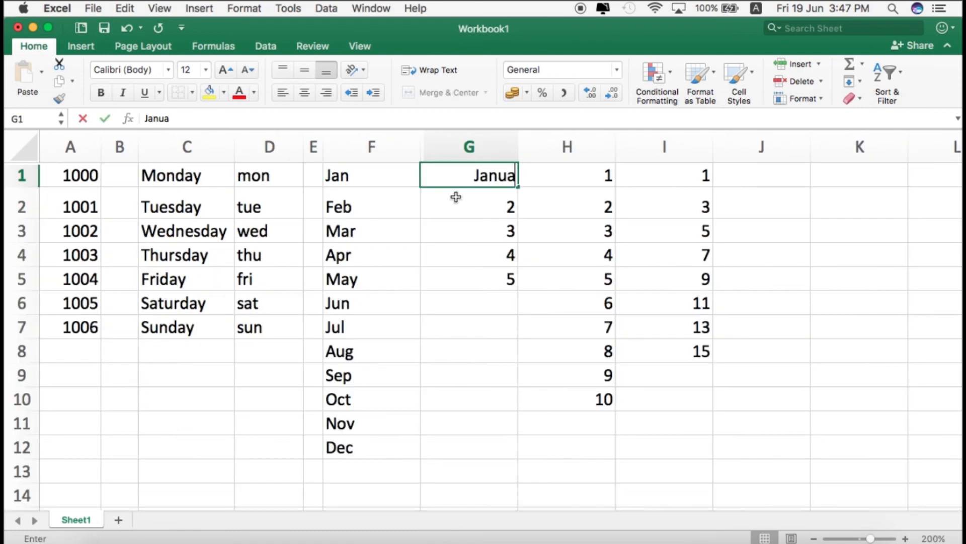
Step: Replace the value in G1 with January and fill the full month names down to G12
text(ry)
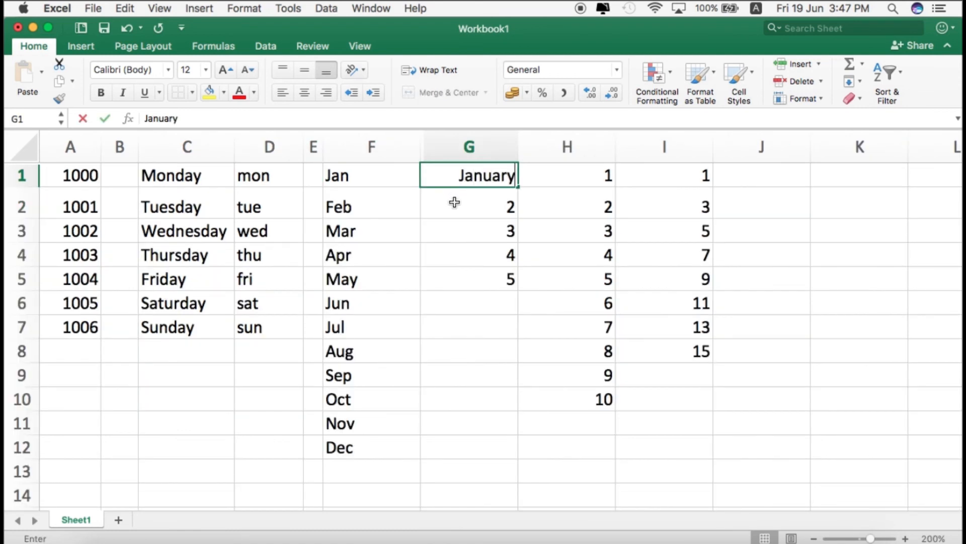
click(484, 246)
click(494, 180)
drag(518, 186, 483, 453)
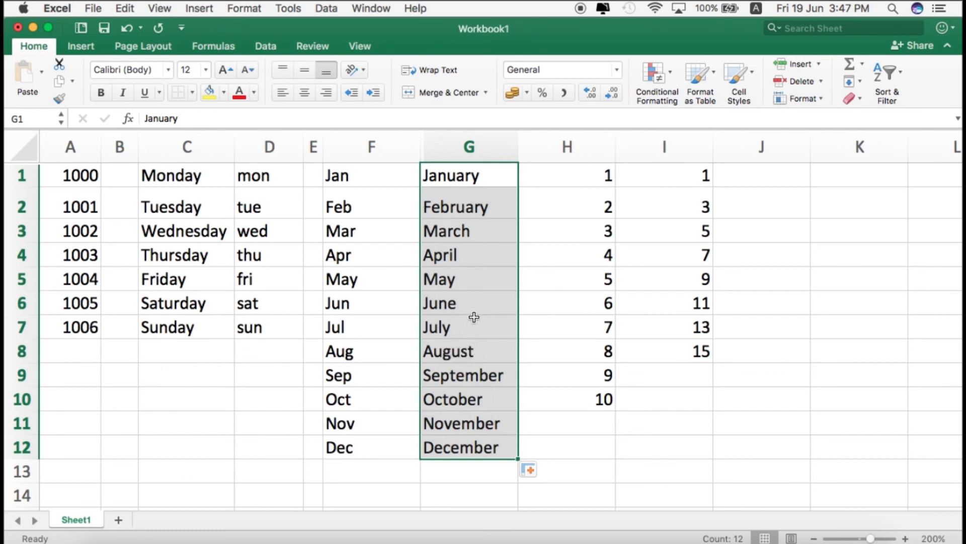
click(311, 355)
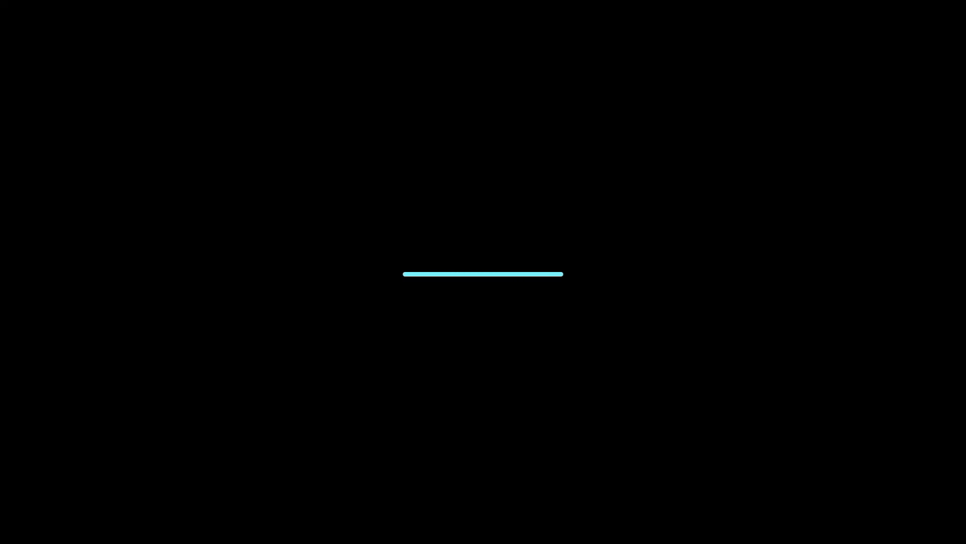